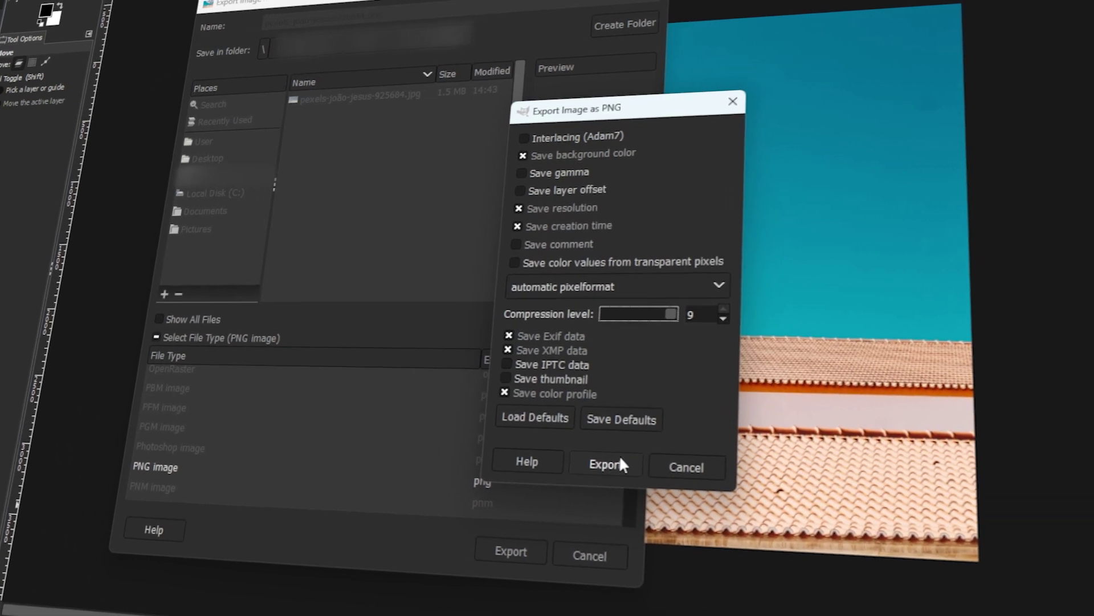
Step: Confirm the PNG export of the roof-and-sky photo
{"action": "left_click", "coordinate": [620, 455]}
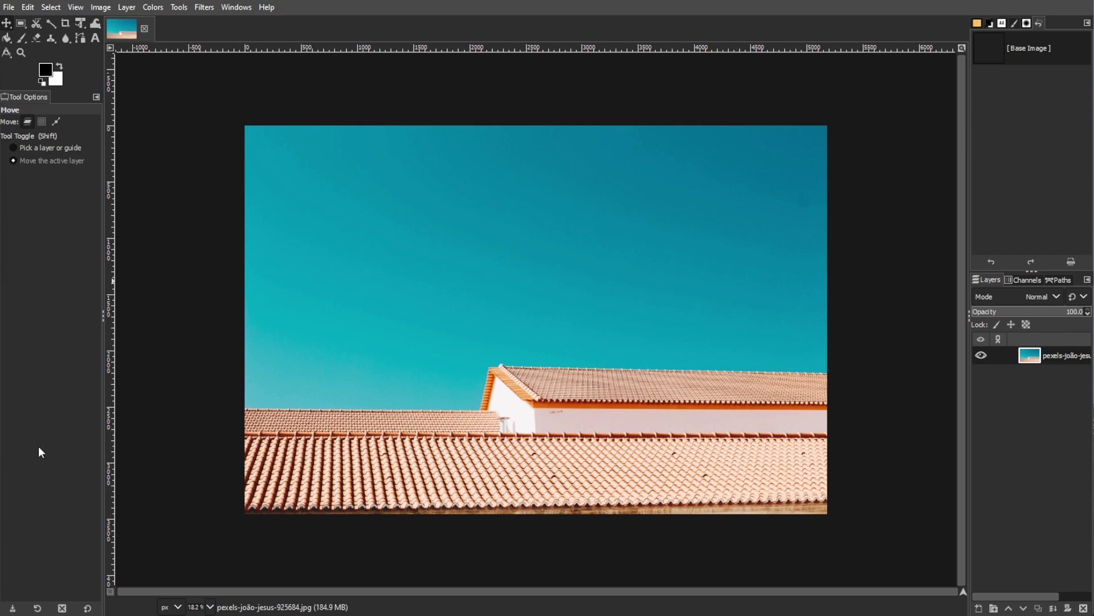
Step: Open the Export As dialog for the roof-and-sky photo from the File menu
{"action": "left_click", "coordinate": [8, 7]}
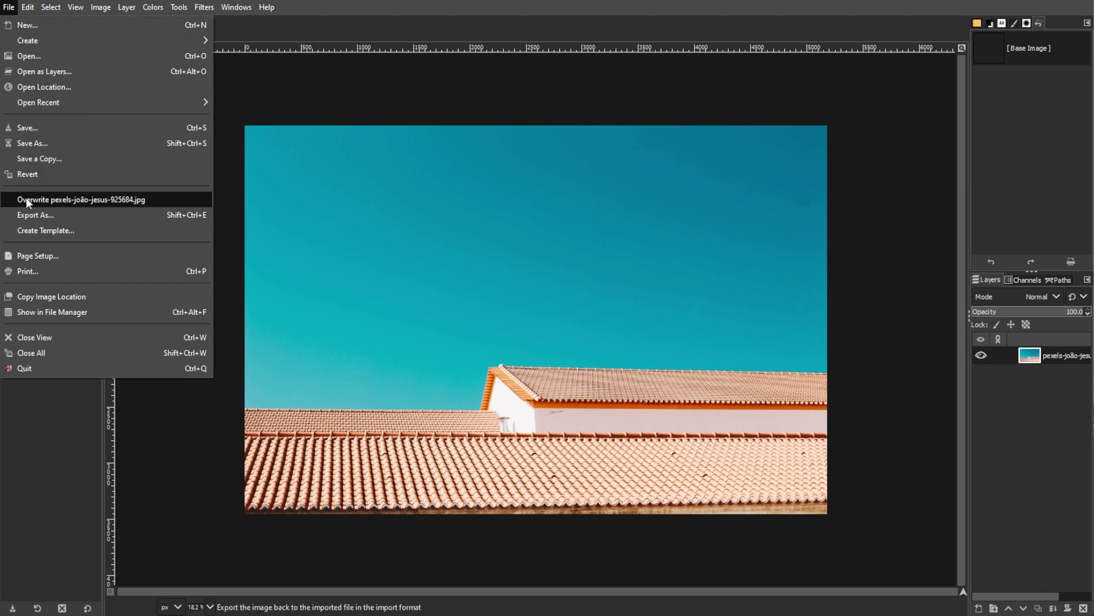
{"action": "left_click", "coordinate": [35, 215]}
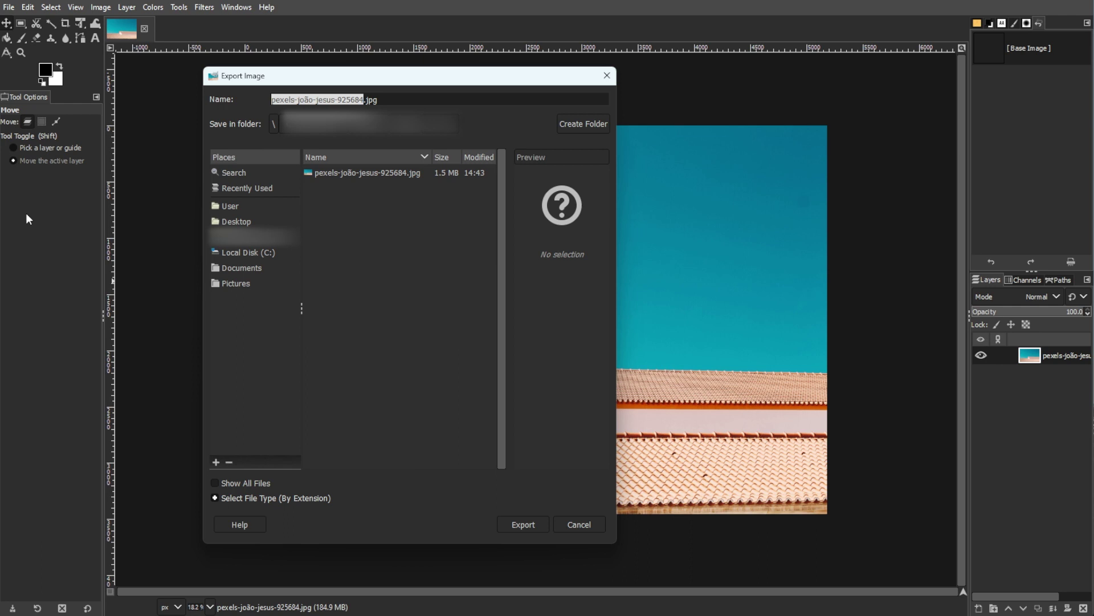
Step: Change the export name's extension from .jpg to .png and choose PNG image as the file type
{"action": "left_click", "coordinate": [398, 101]}
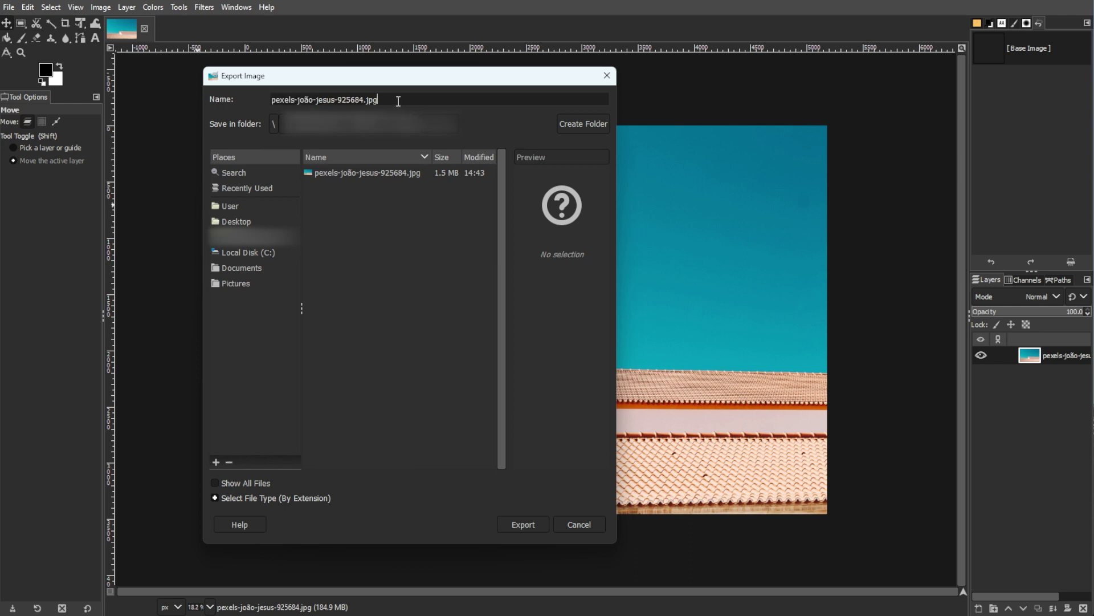
{"action": "key", "text": "BackSpace"}
{"action": "key", "text": "BackSpace"}
{"action": "type", "text": "png"}
{"action": "key", "text": "BackSpace"}
{"action": "key", "text": "BackSpace"}
{"action": "key", "text": "BackSpace"}
{"action": "type", "text": "png"}
{"action": "left_click", "coordinate": [291, 500]}
{"action": "scroll", "coordinate": [396, 433], "scroll_direction": "down", "scroll_amount": 5}
{"action": "scroll", "coordinate": [395, 440], "scroll_direction": "down", "scroll_amount": 5}
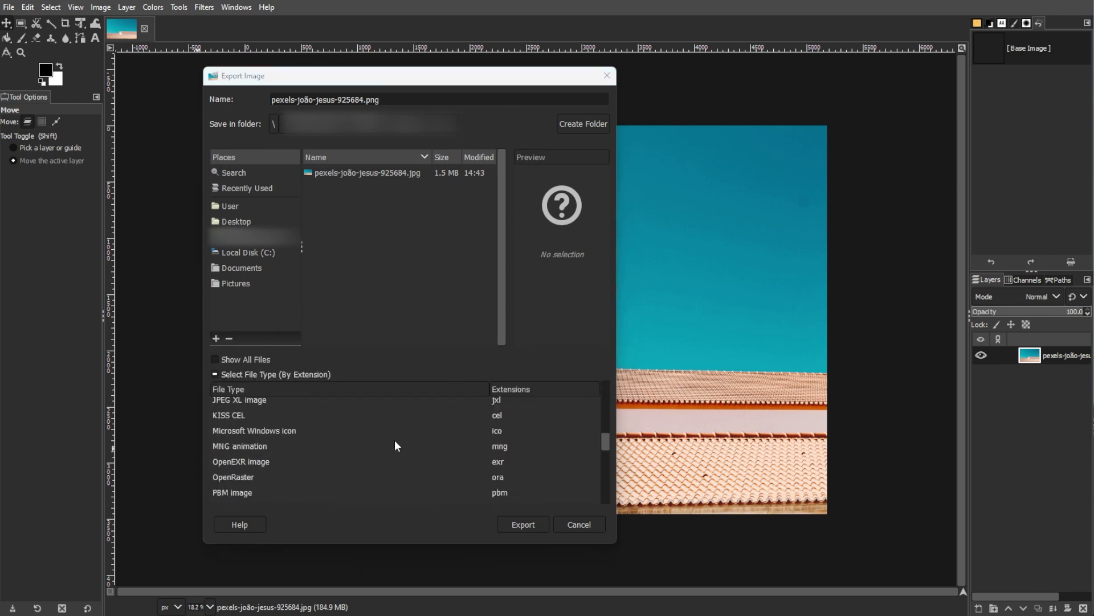
{"action": "left_click", "coordinate": [309, 475]}
Step: Bring up the PNG options, move the dialog aside, and keep compression level at 9
{"action": "left_click", "coordinate": [517, 529]}
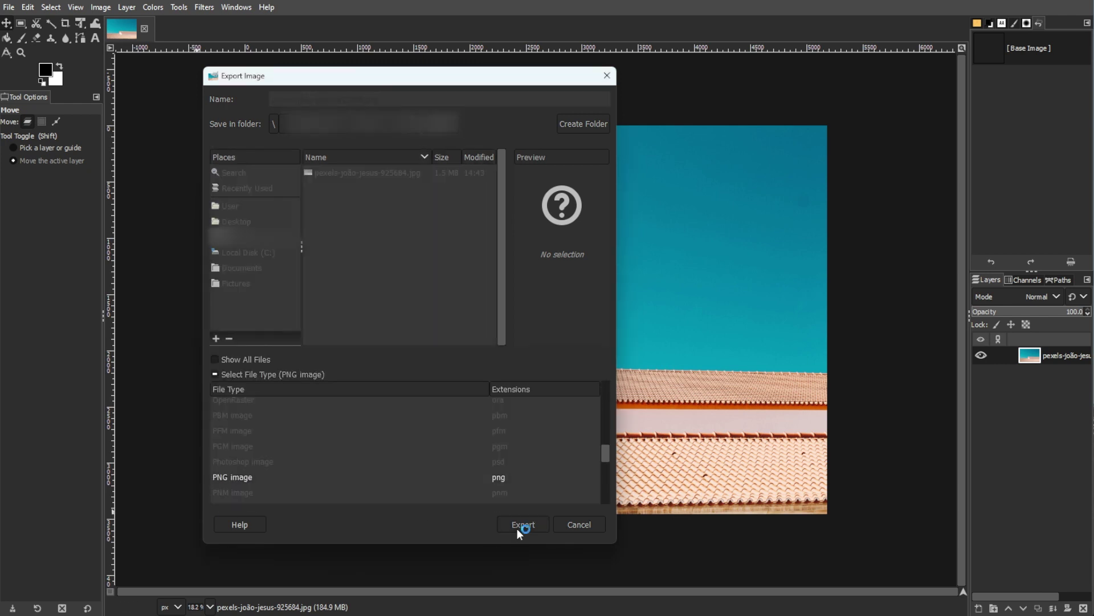
{"action": "left_click_drag", "start_coordinate": [323, 185], "coordinate": [603, 195]}
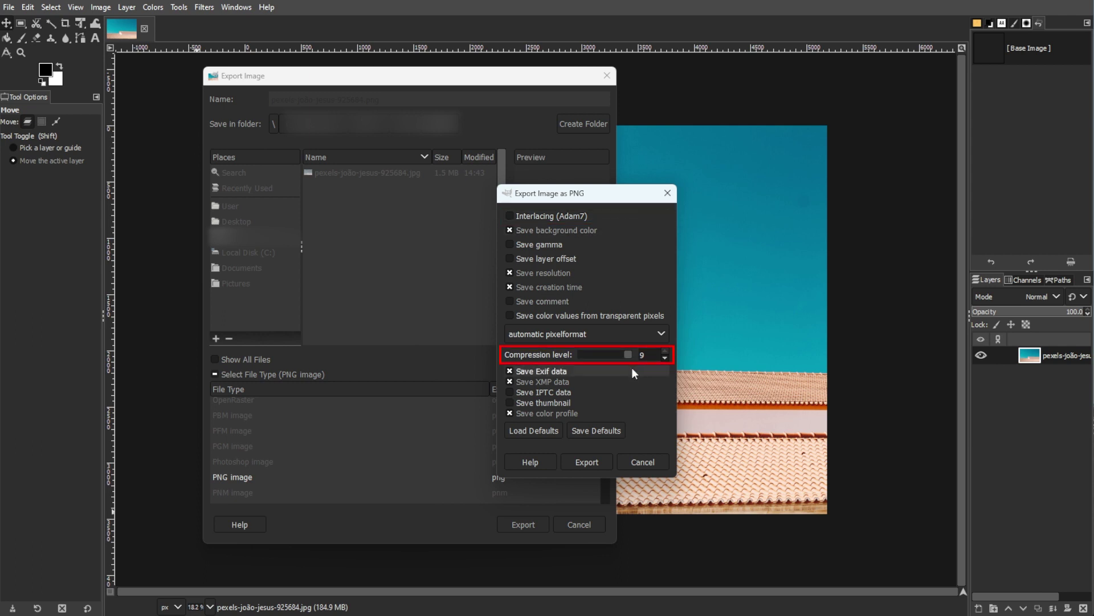
{"action": "left_click_drag", "start_coordinate": [629, 354], "coordinate": [634, 357]}
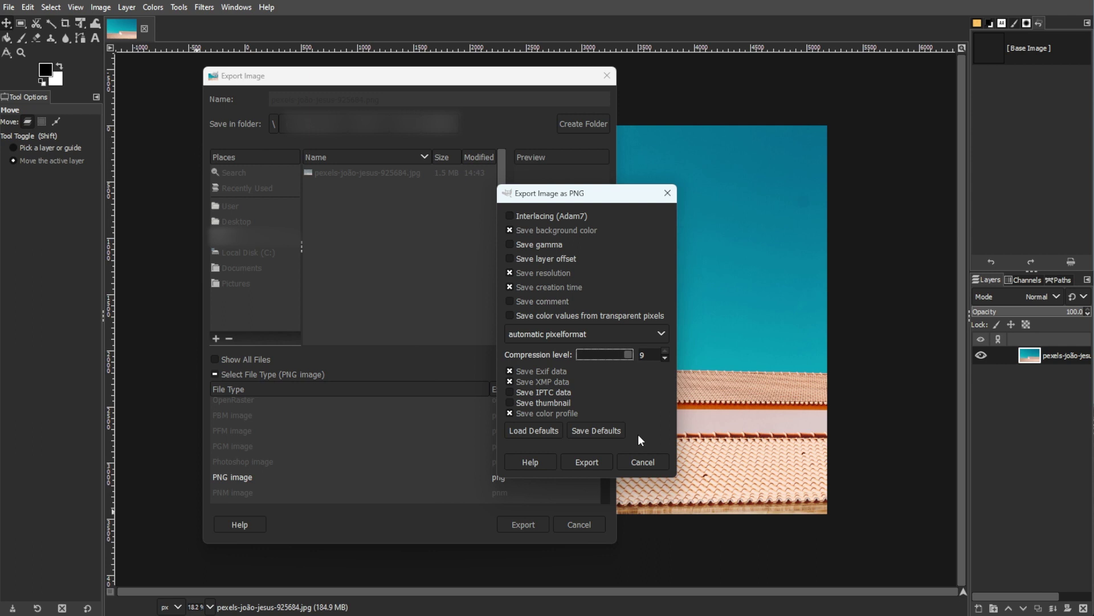
Step: Confirm the PNG options to write the rooftop photo's .png file
{"action": "left_click", "coordinate": [597, 461]}
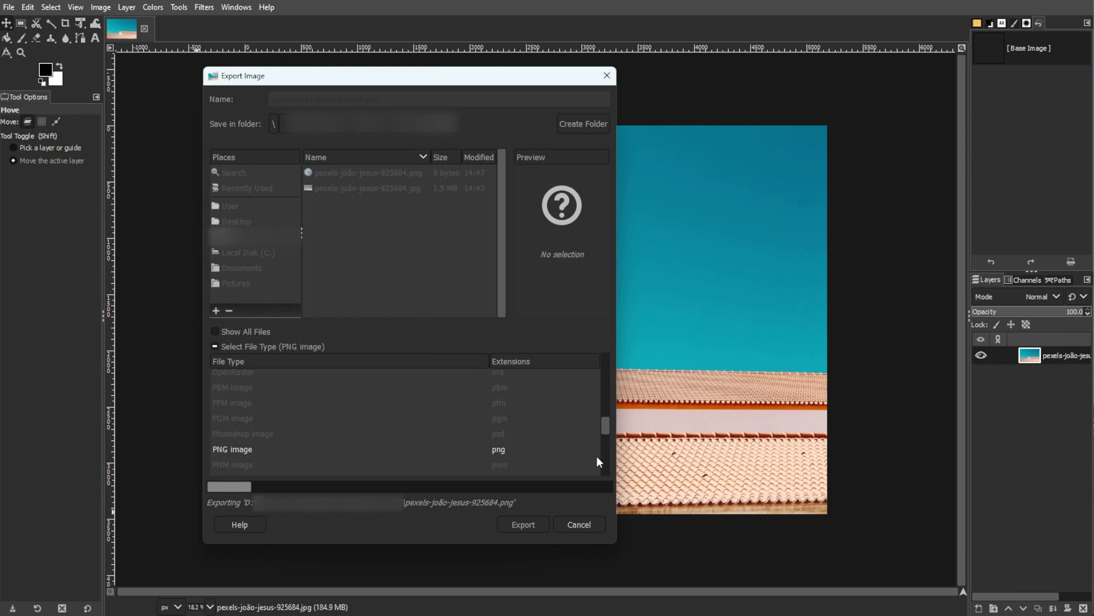